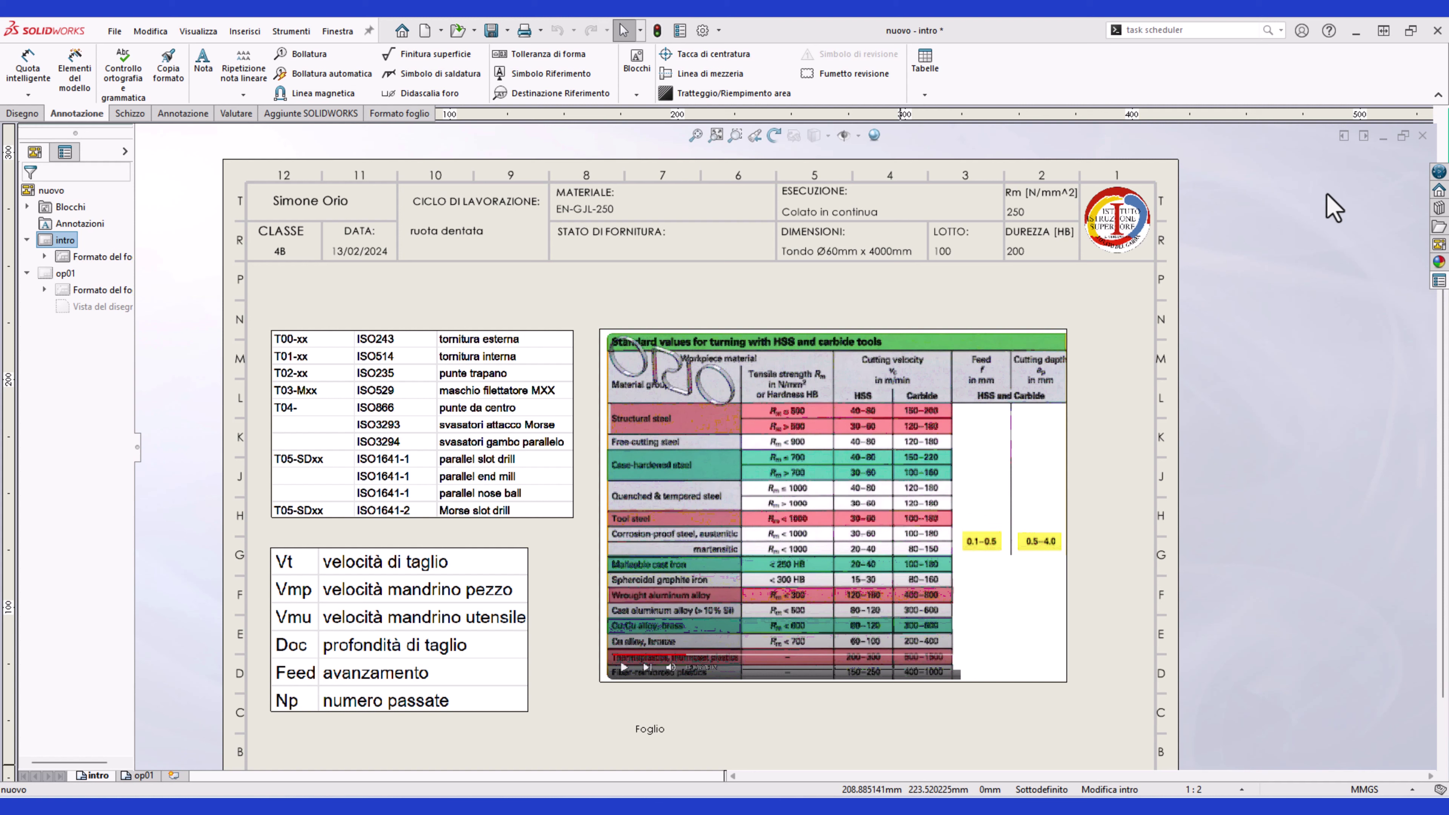
Zoom in to read the T00-xx to T05-SDxx tool code table and the title block, then clear the selection.
mouse_move(1, 215)
left_mouse_down()
mouse_move(388, 223)
mouse_move(312, 163)
mouse_move(633, 317)
mouse_move(266, 717)
left_mouse_up()
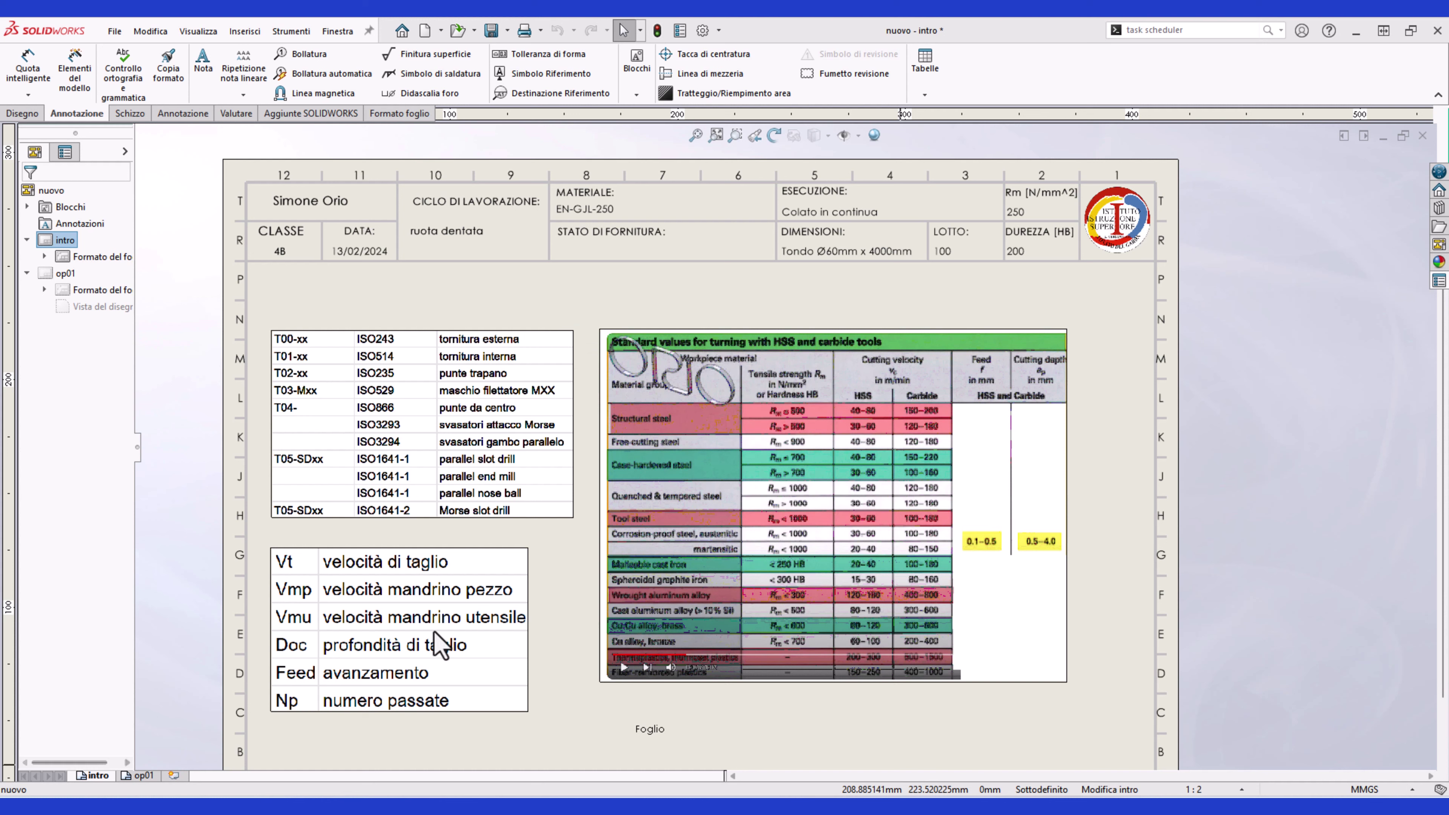
left_click(350, 580)
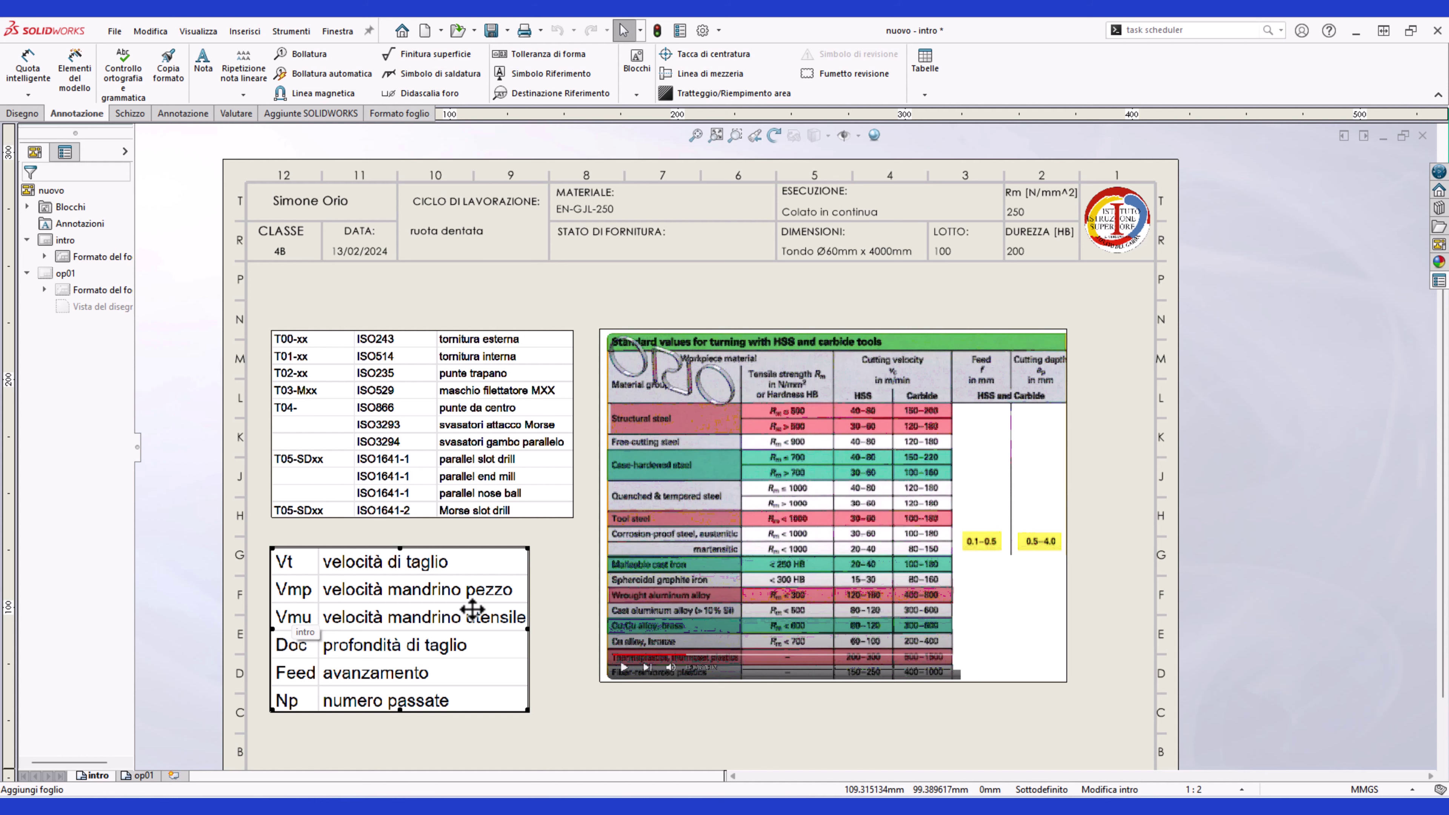
key("z")
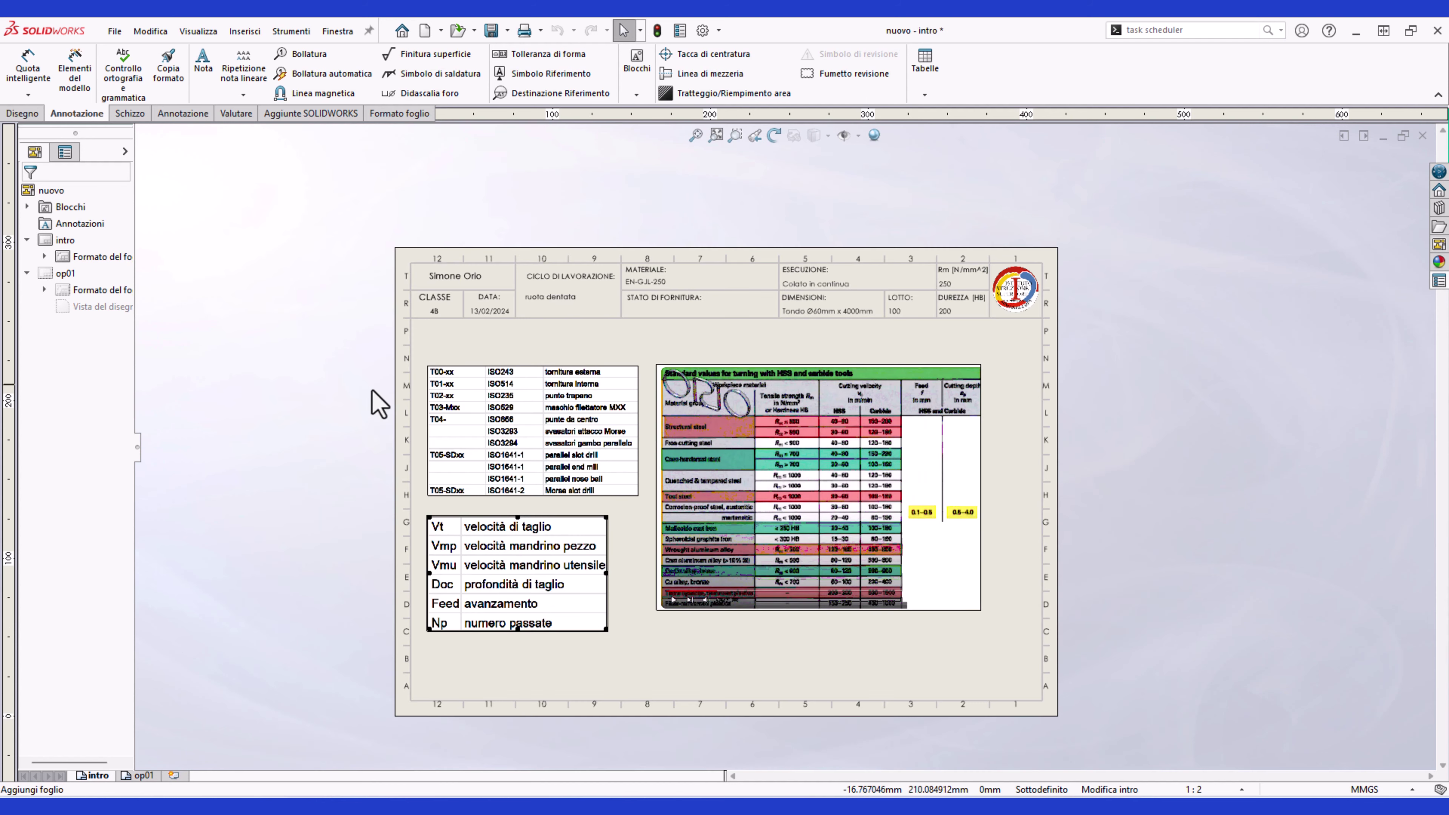
scroll(638, 459, "down", 2)
scroll(540, 363, "down", 2)
scroll(531, 451, "down", 2)
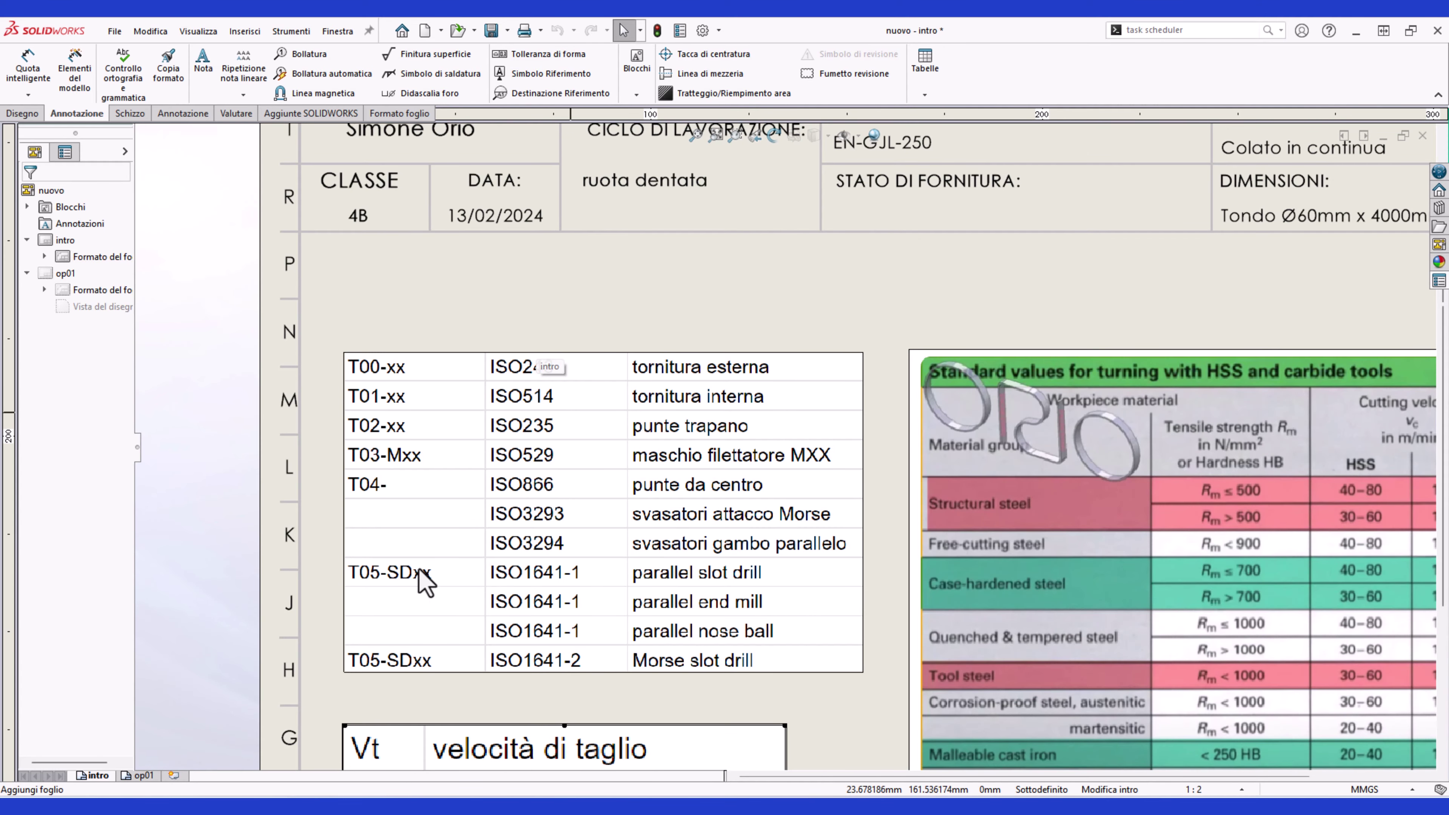
scroll(451, 531, "up", 3)
scroll(679, 491, "down", 3)
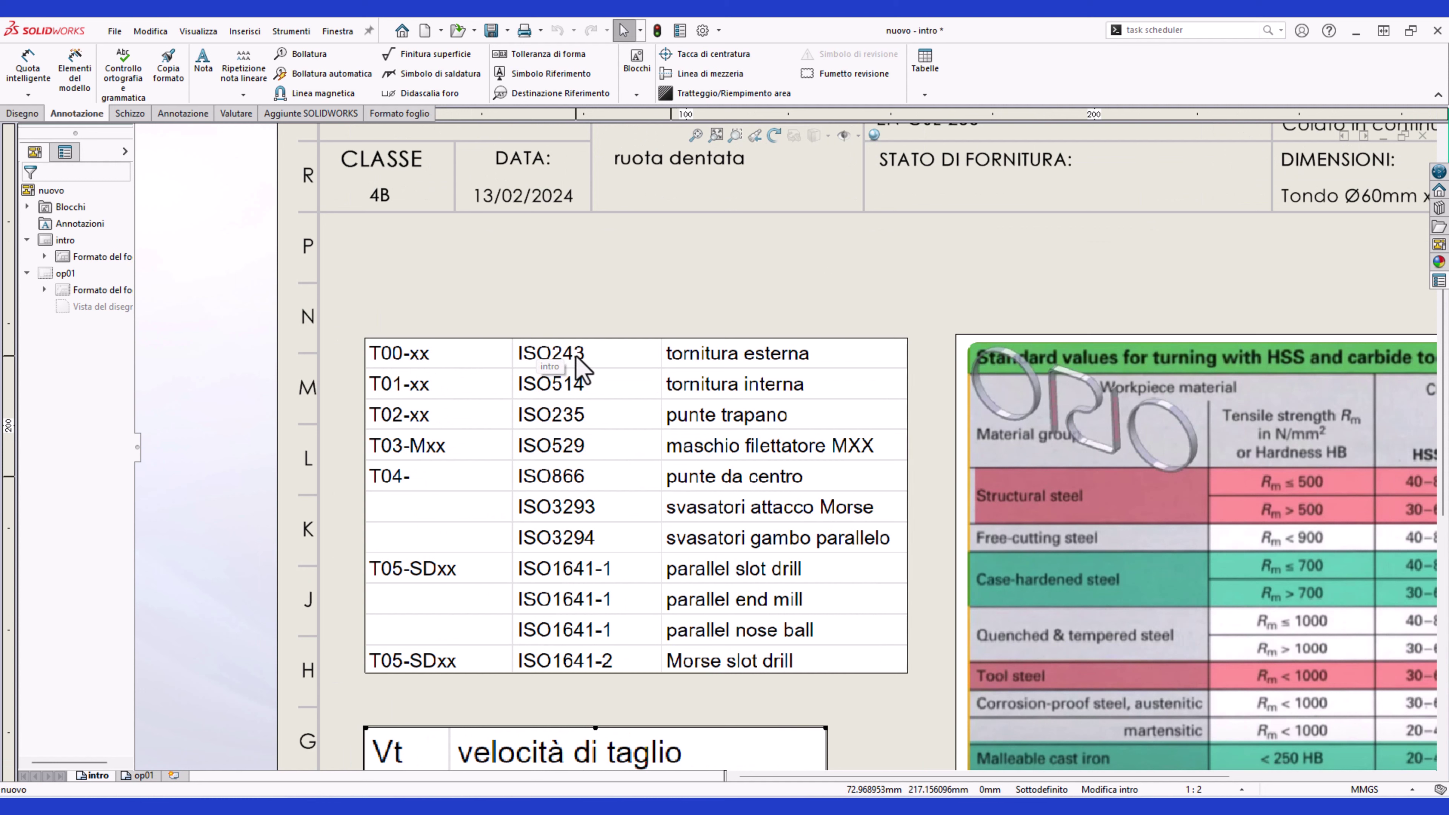
left_click(587, 302)
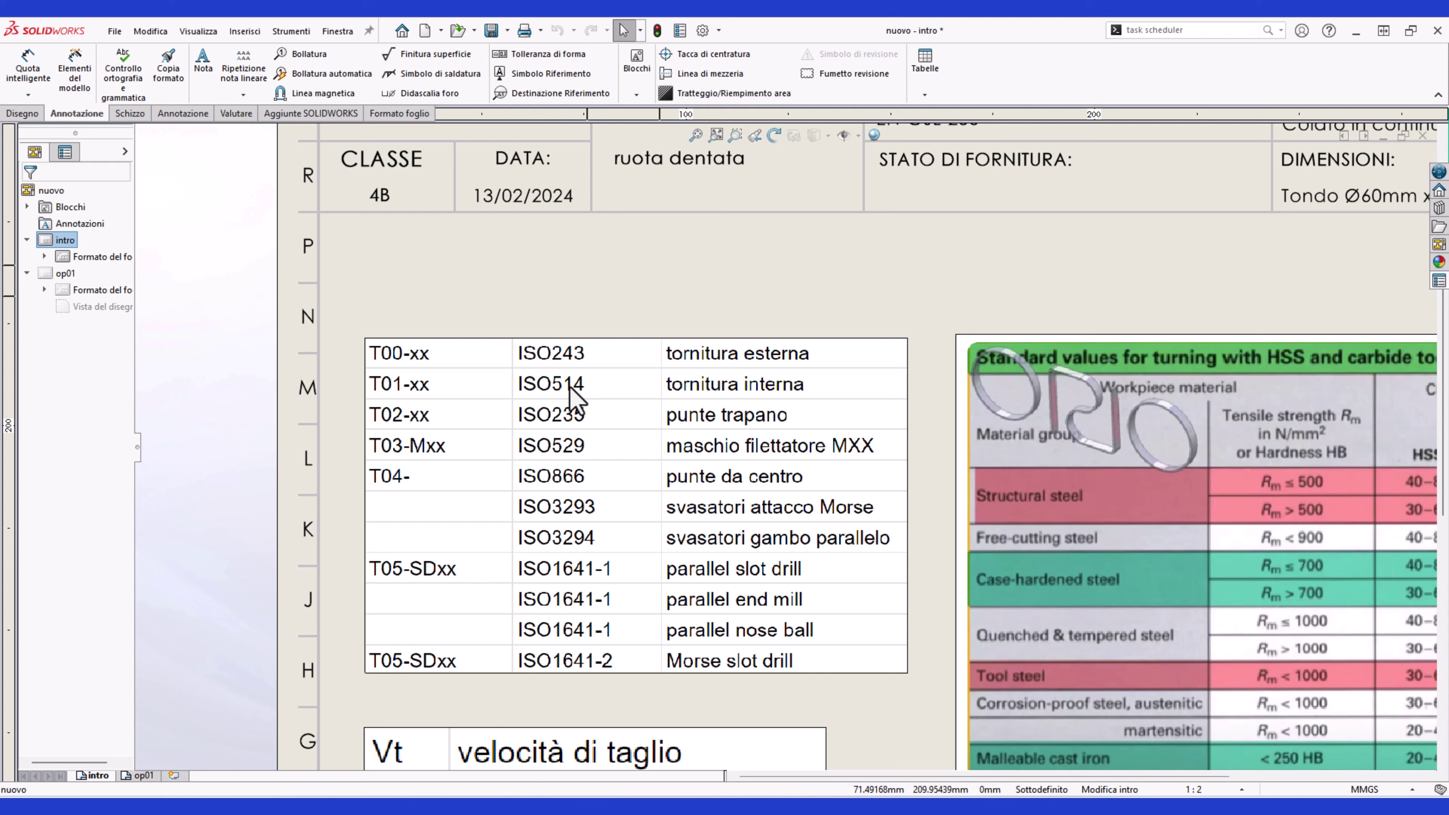
Pan to the HSS and carbide cutting-speed chart and zoom out toward the whole intro sheet.
middle_click_drag(908, 562, 542, 331)
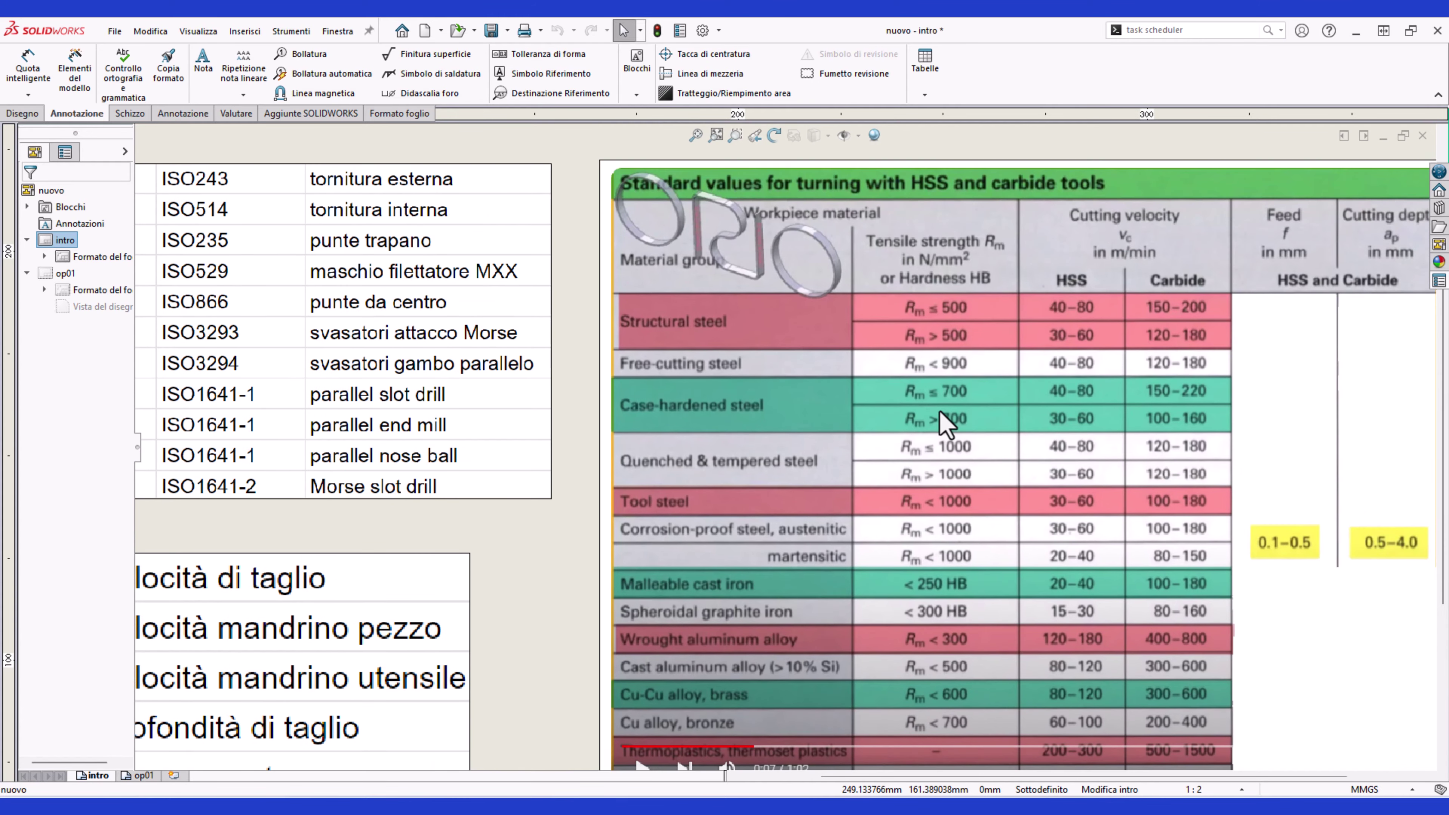
scroll(944, 416, "up", 2)
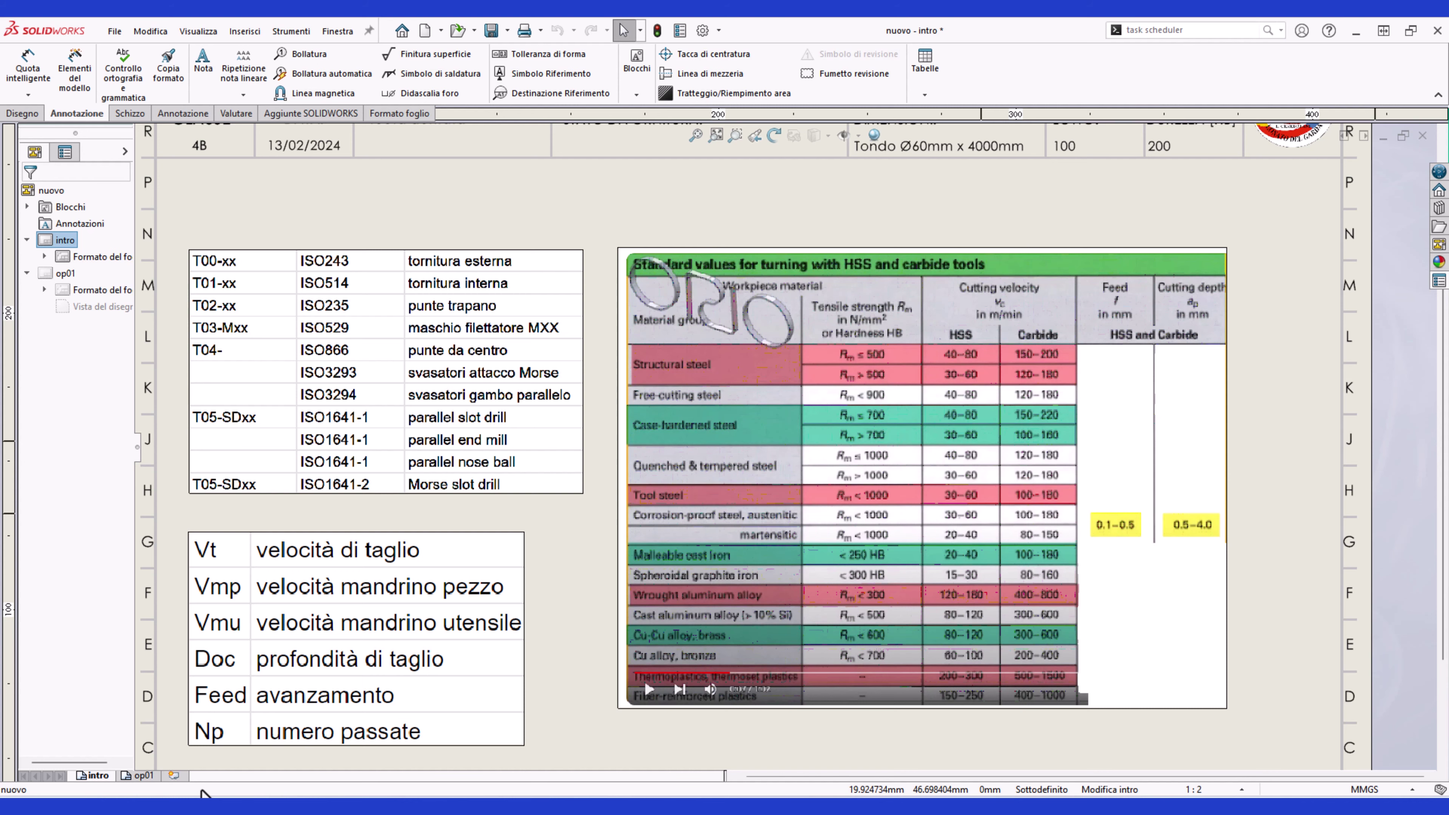
key("f")
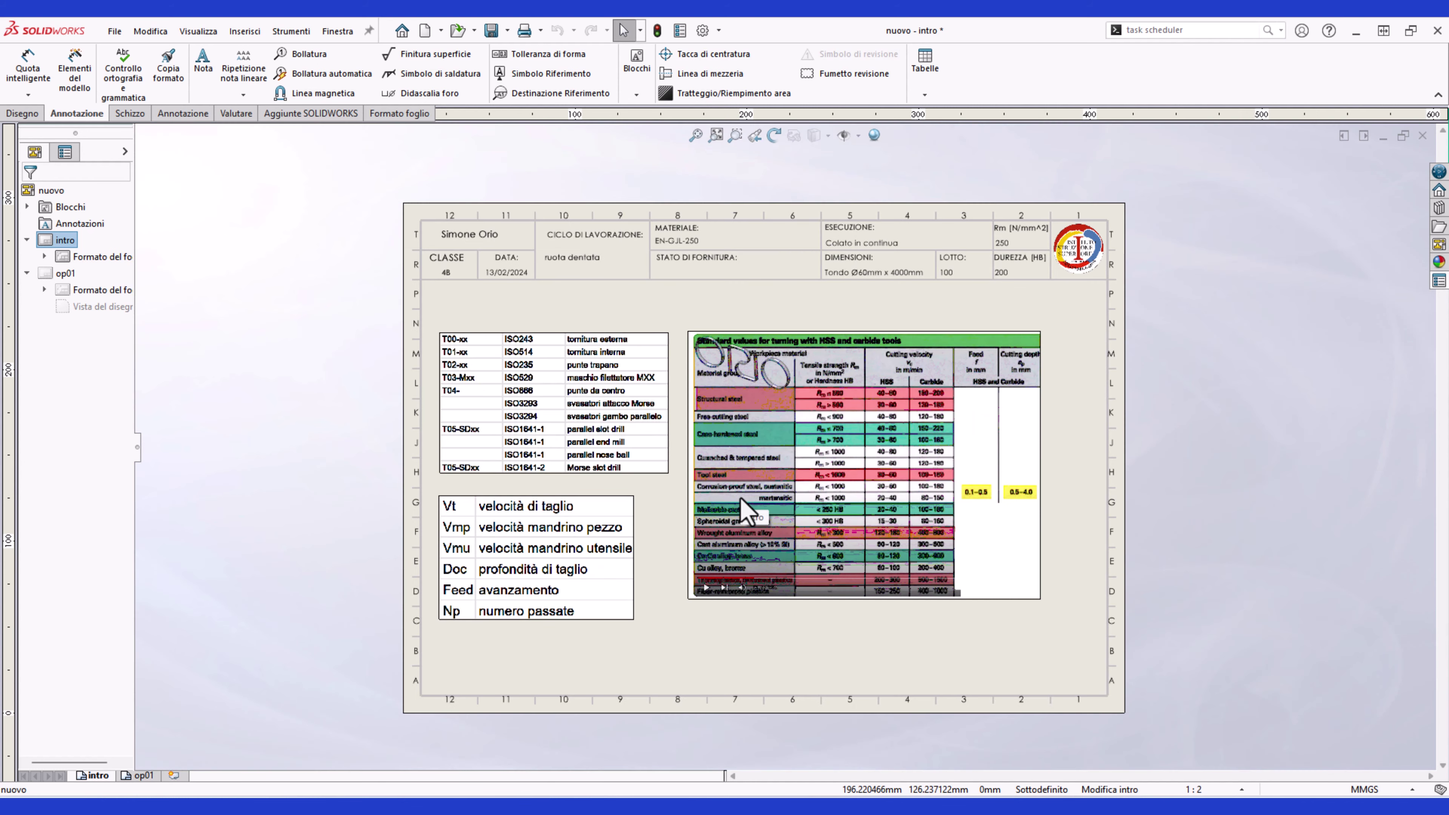
scroll(707, 446, "down", 1)
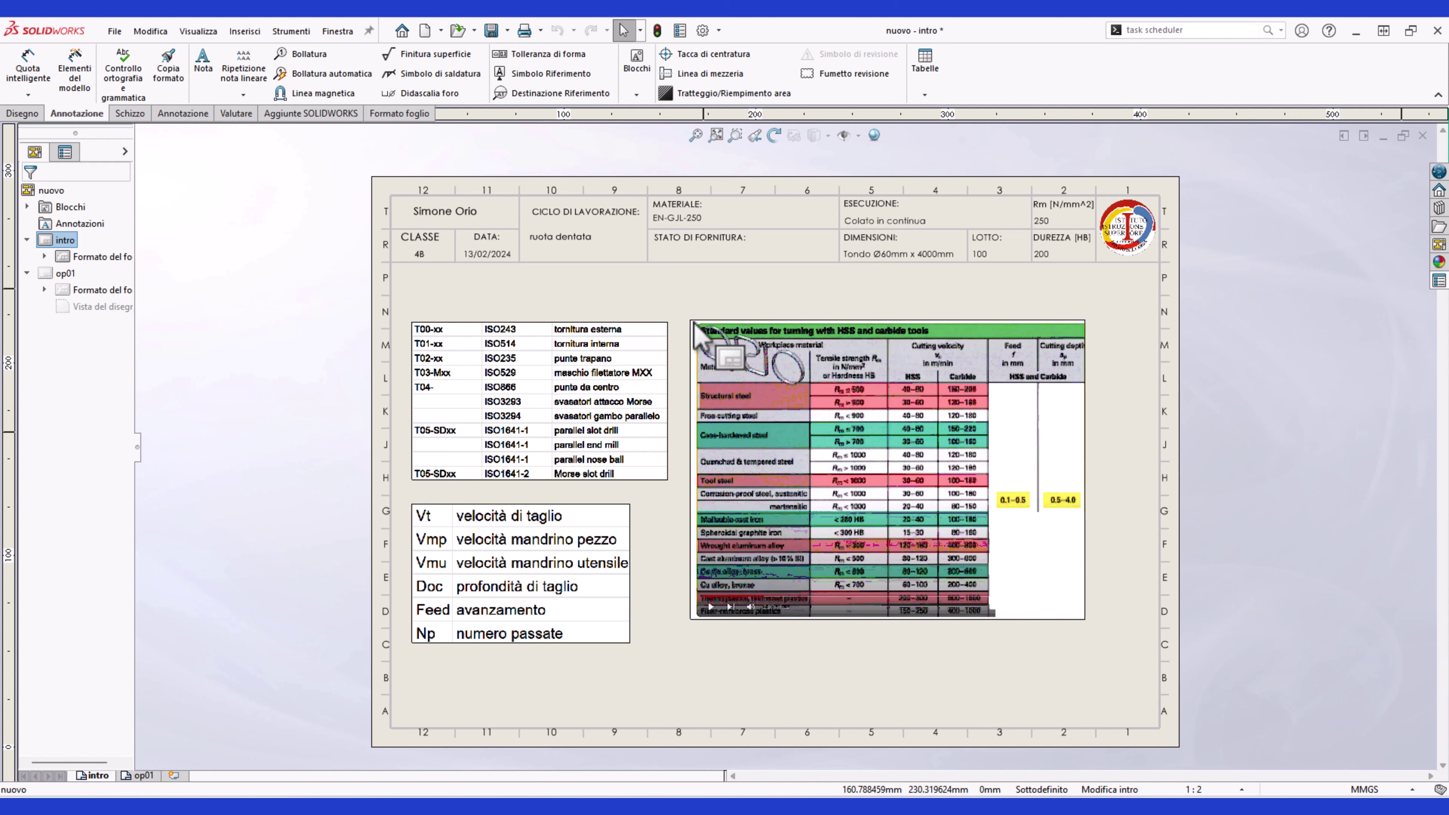
left_click(1439, 282)
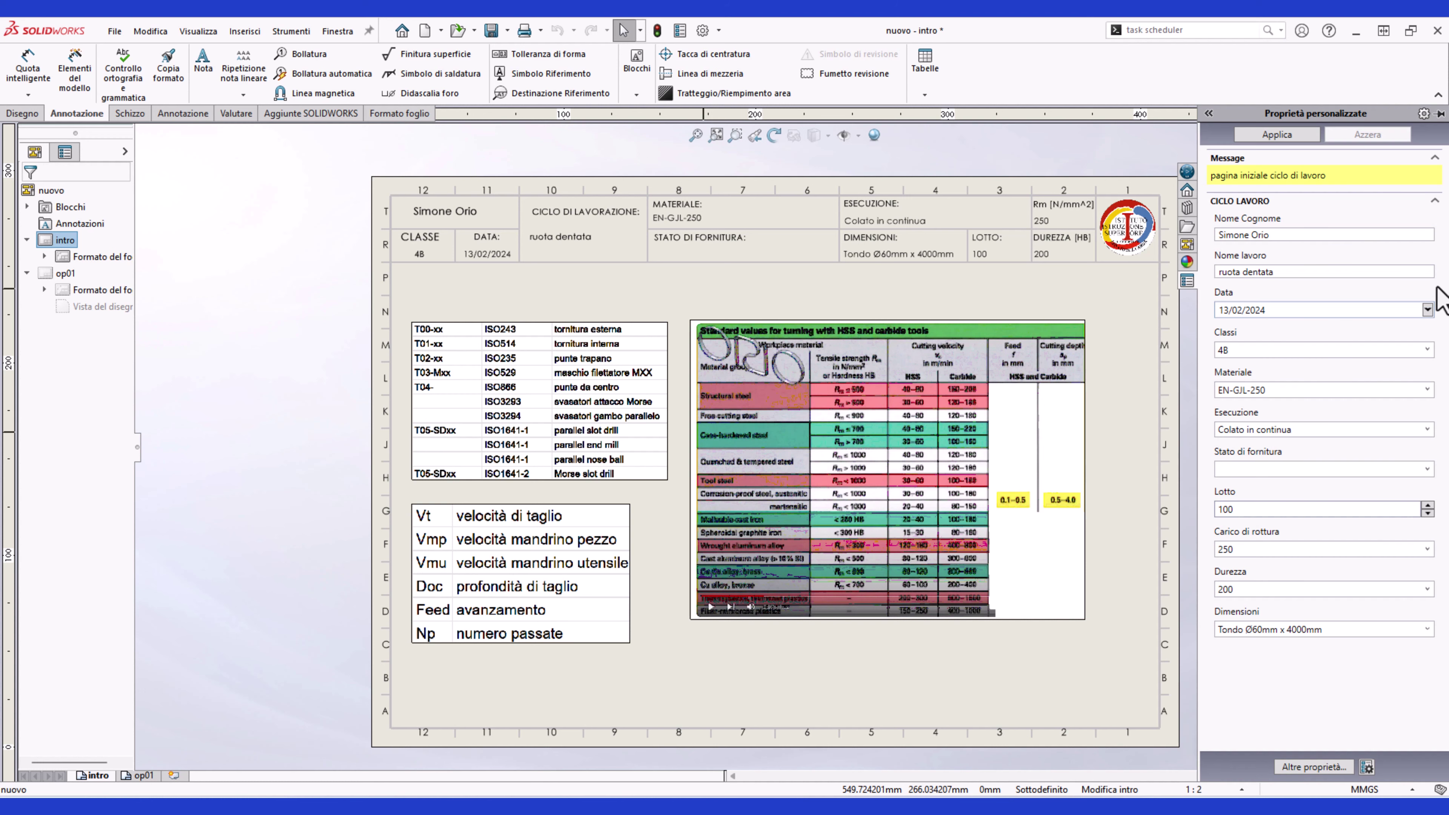
left_click(1005, 166)
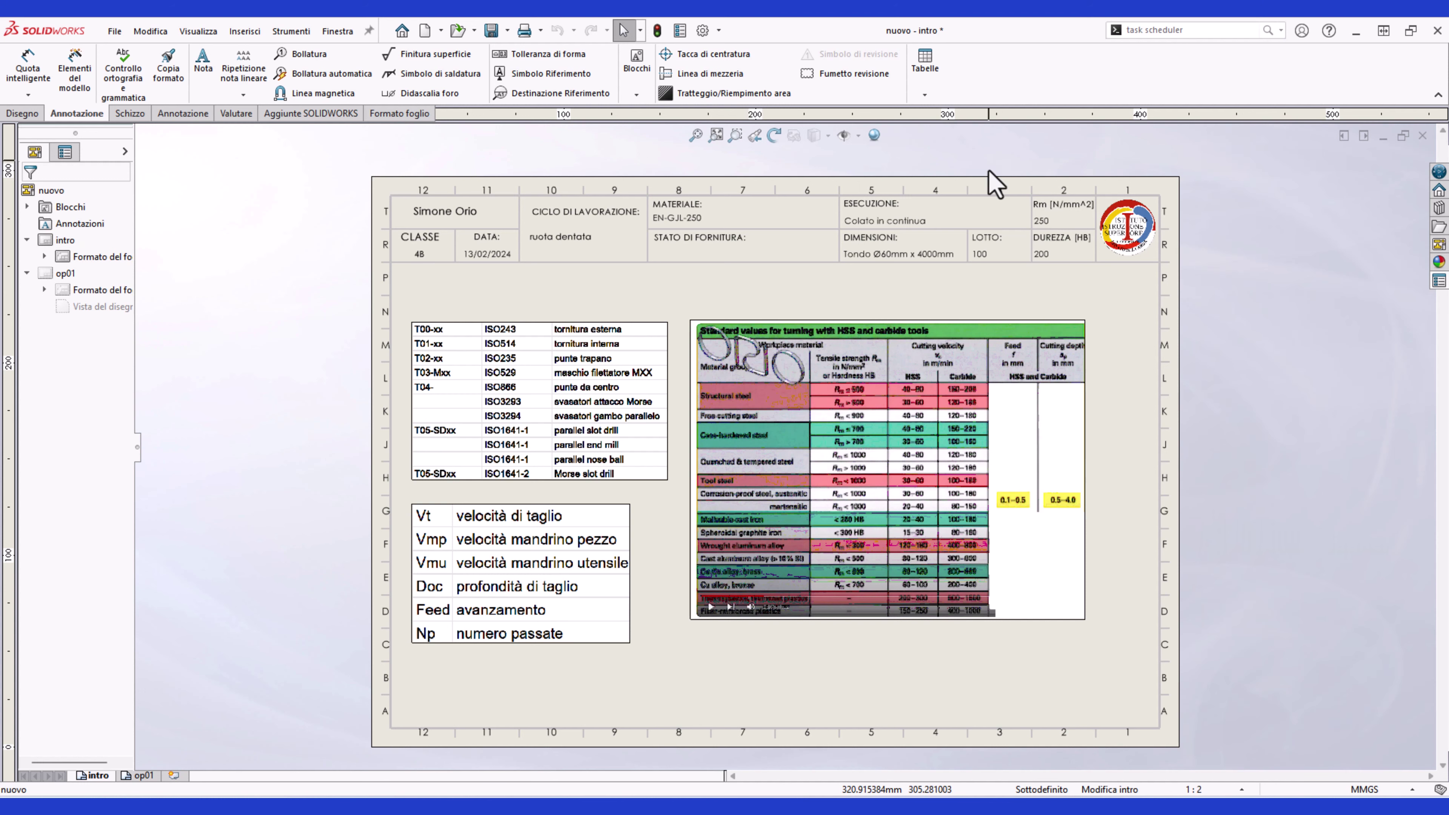
mouse_move(165, 742)
left_mouse_down()
mouse_move(462, 714)
mouse_move(166, 771)
mouse_move(1004, 324)
left_mouse_up()
left_click(150, 777)
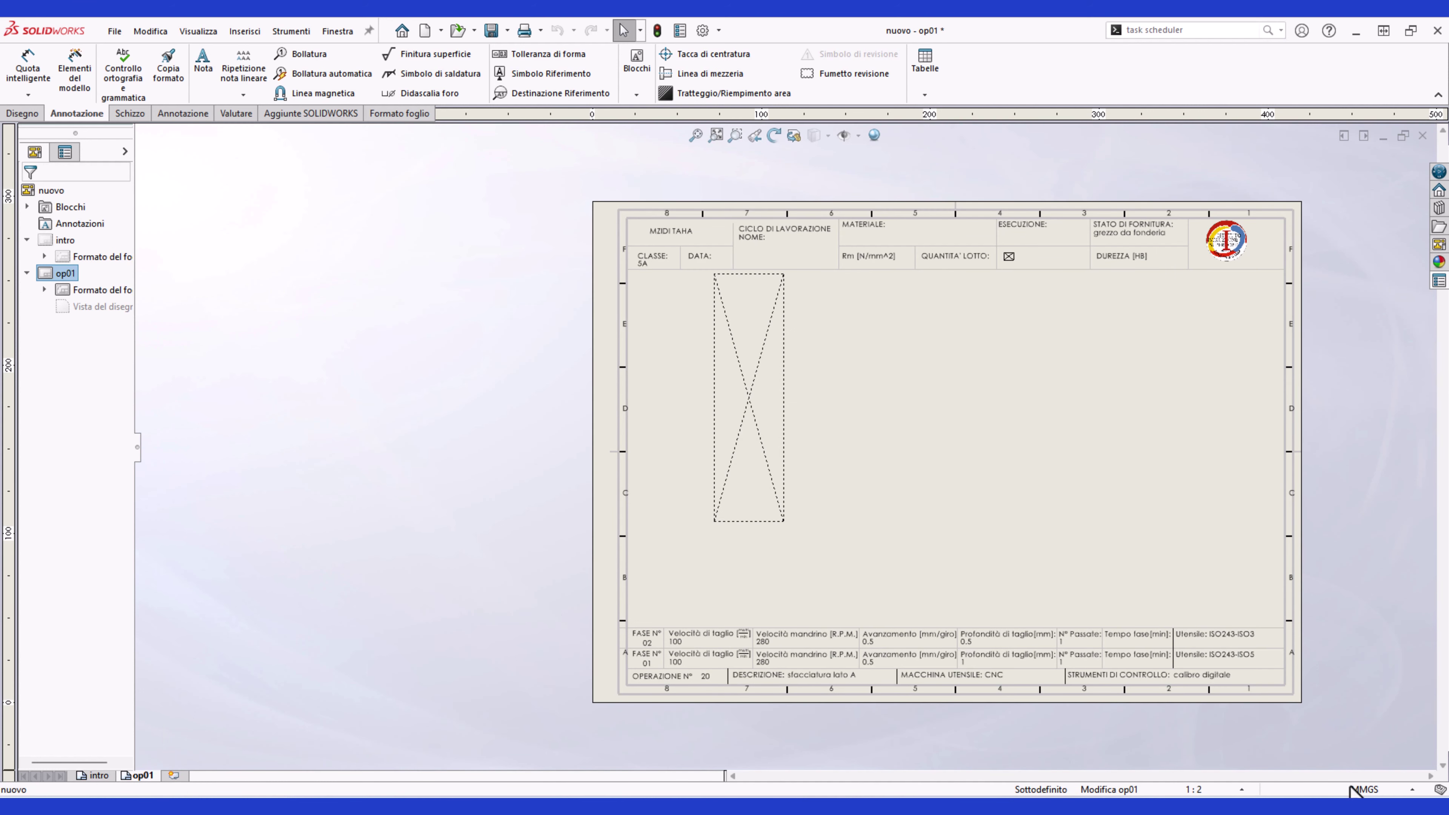
mouse_move(1355, 792)
left_mouse_down()
mouse_move(754, 229)
mouse_move(879, 280)
mouse_move(938, 718)
mouse_move(835, 679)
mouse_move(793, 686)
mouse_move(736, 269)
mouse_move(705, 253)
mouse_move(825, 250)
mouse_move(779, 544)
mouse_move(767, 539)
mouse_move(1058, 502)
mouse_move(835, 453)
mouse_move(1062, 687)
mouse_move(1016, 374)
mouse_move(1087, 706)
mouse_move(113, 787)
mouse_move(782, 694)
left_mouse_up()
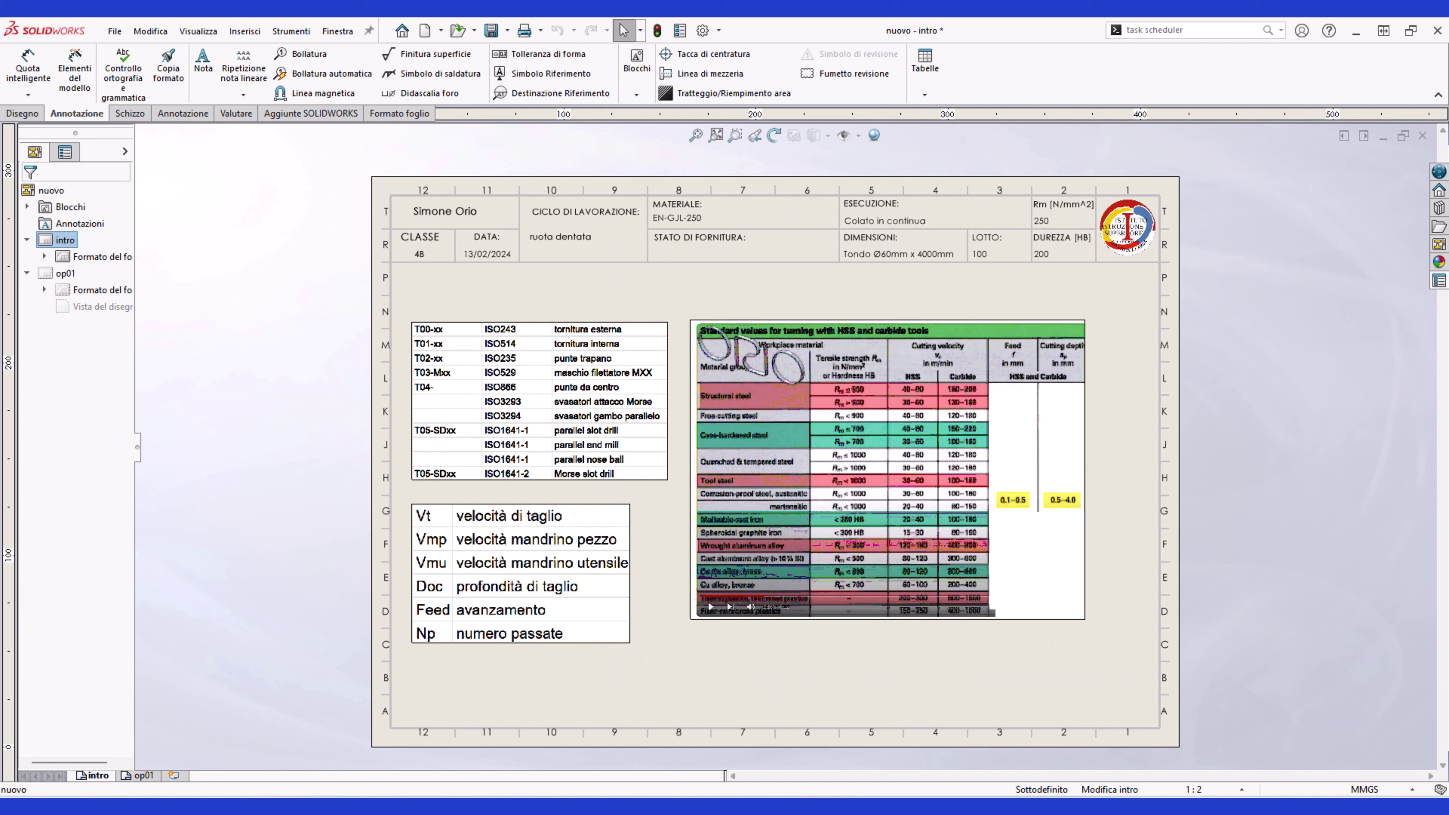